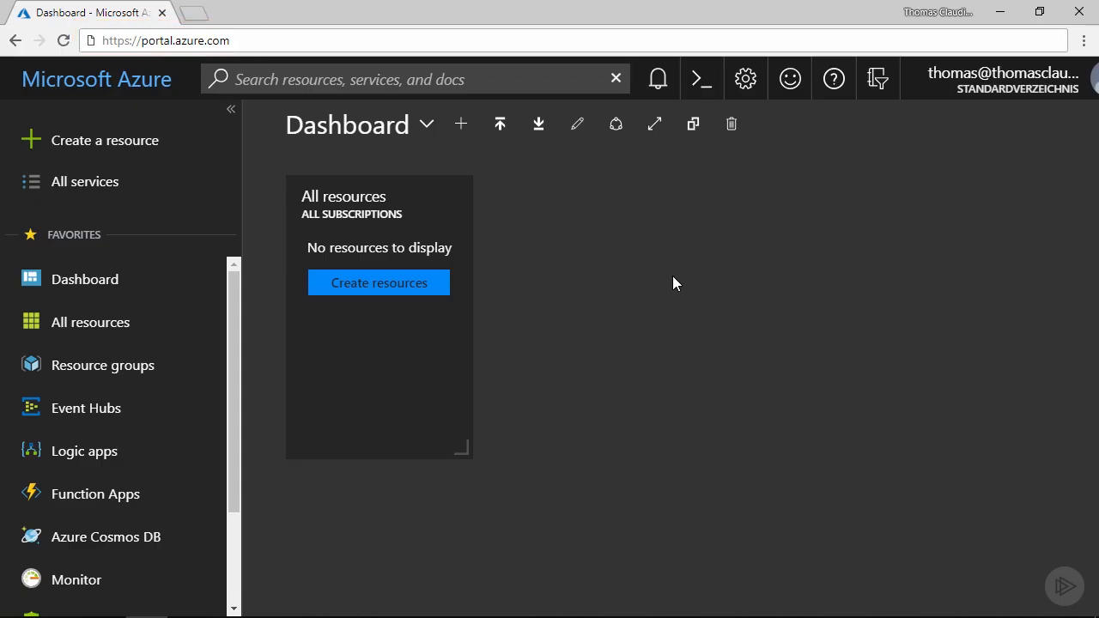
Switch the browser to full-screen display
key(F11)
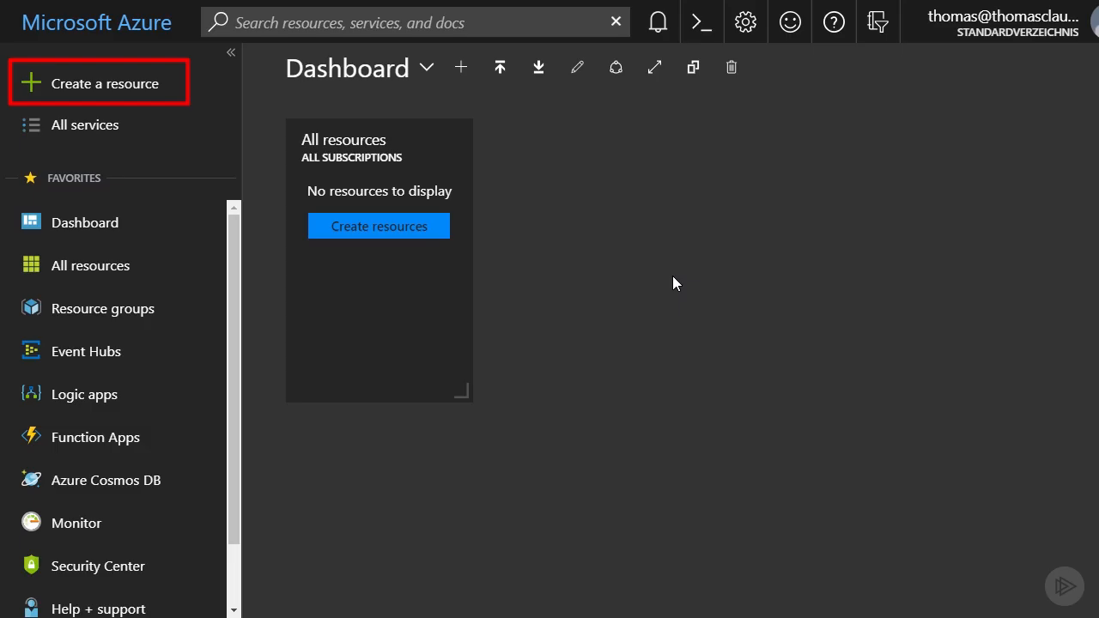
click(167, 91)
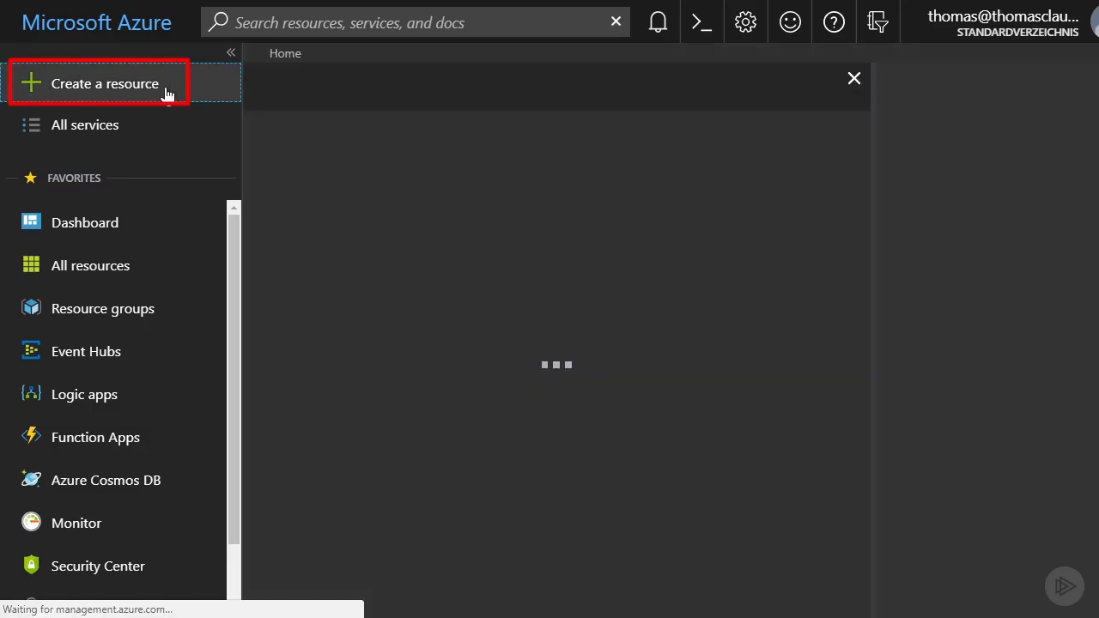
click(340, 373)
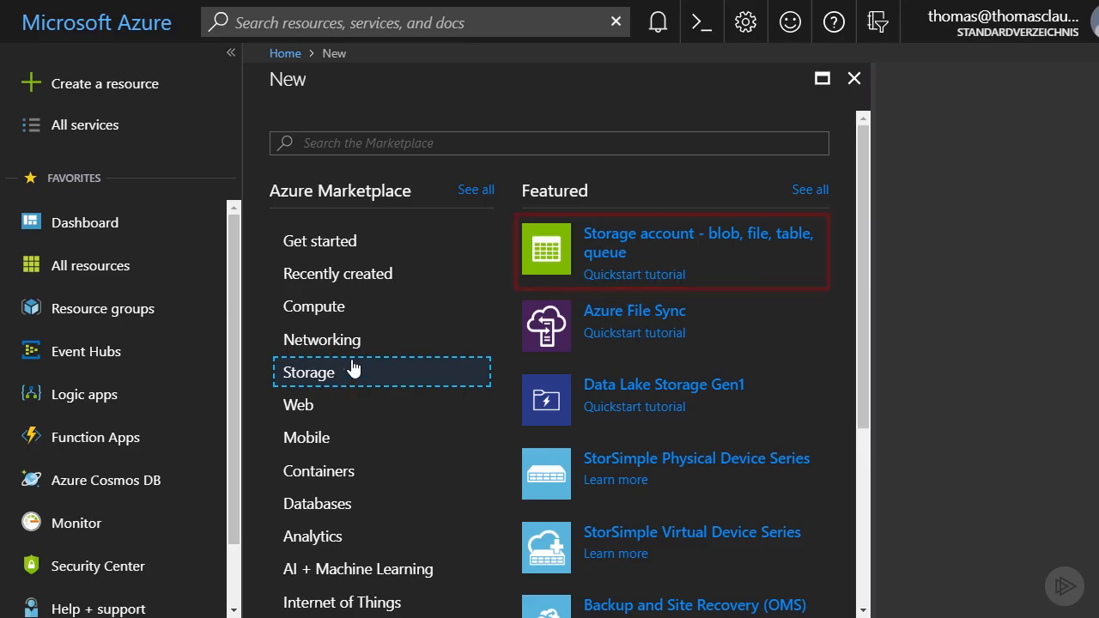
click(617, 248)
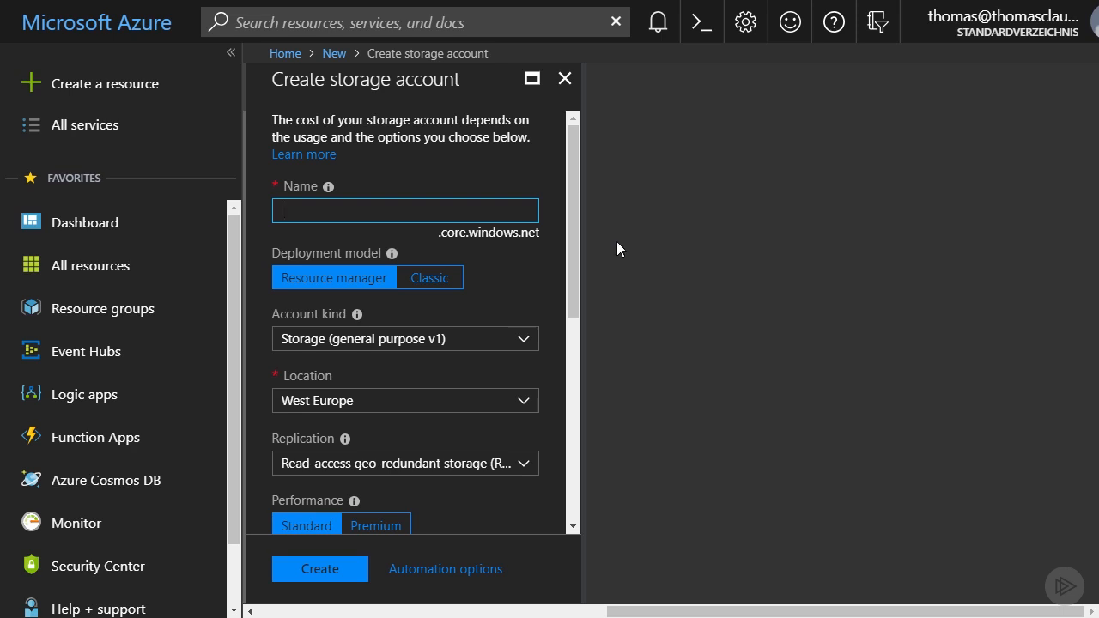
drag(712, 611, 417, 584)
click(754, 78)
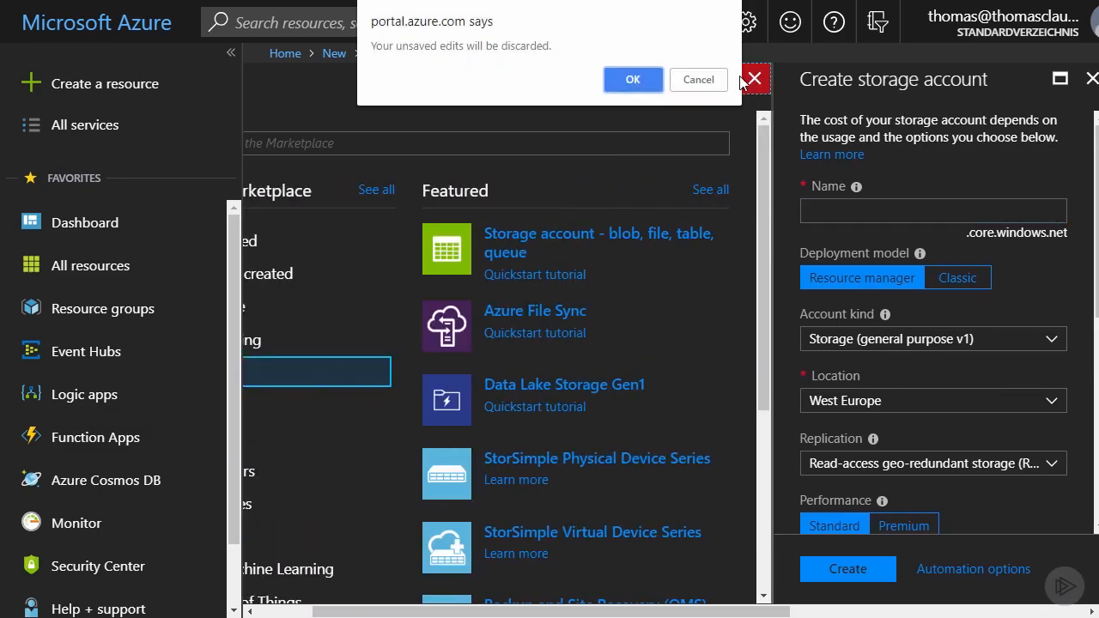
click(637, 75)
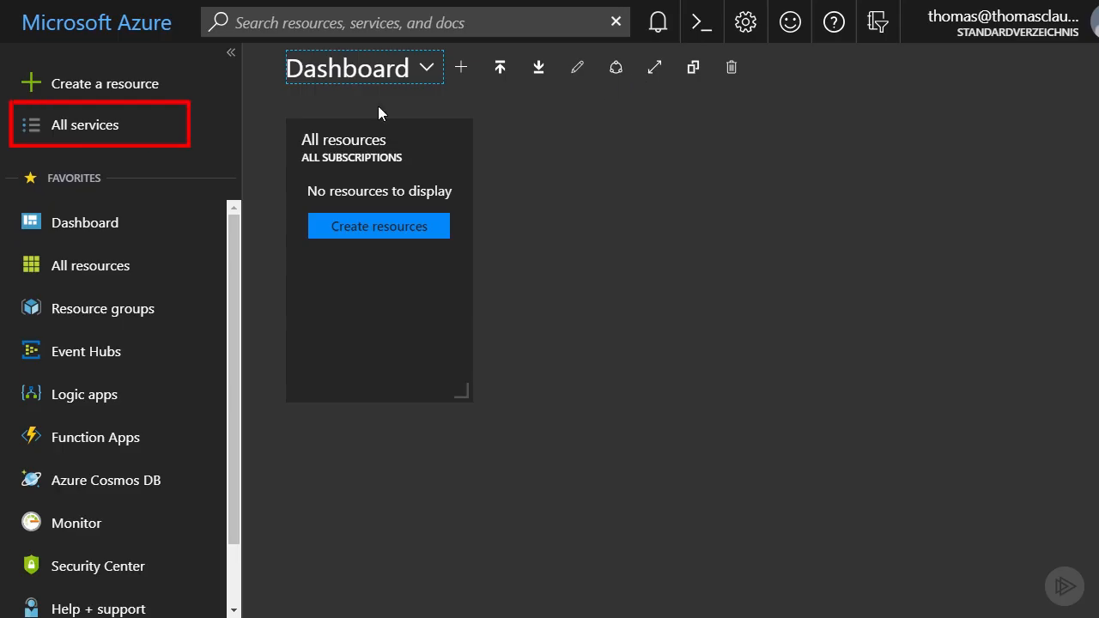
Search all services for Storage, add Storage accounts to the favorites and place it directly below Resource groups
click(151, 128)
text(Storage)
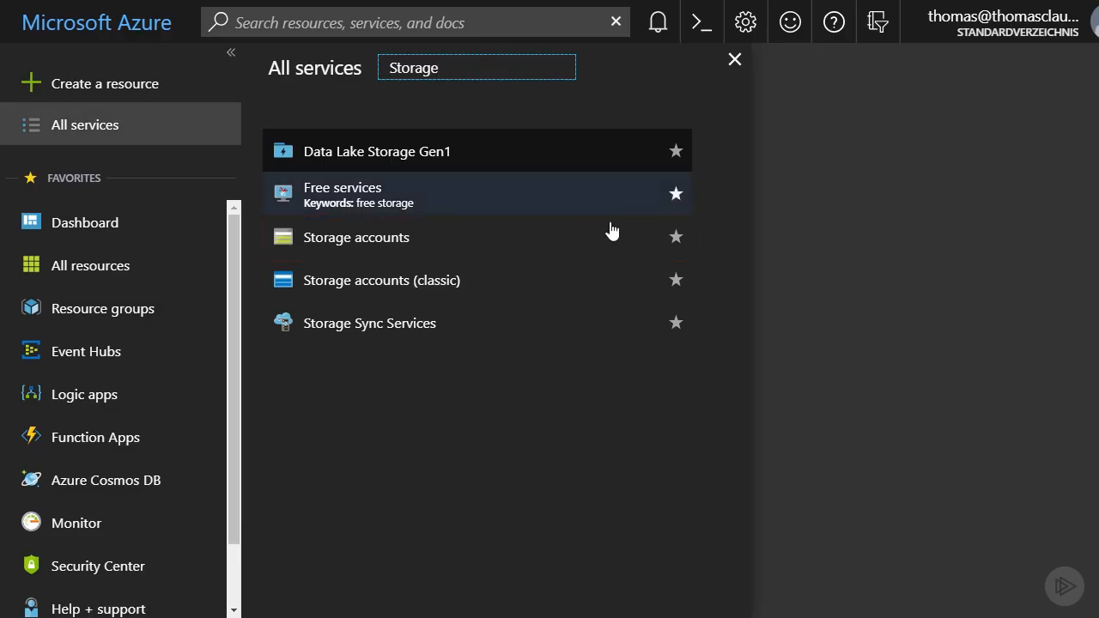
click(675, 240)
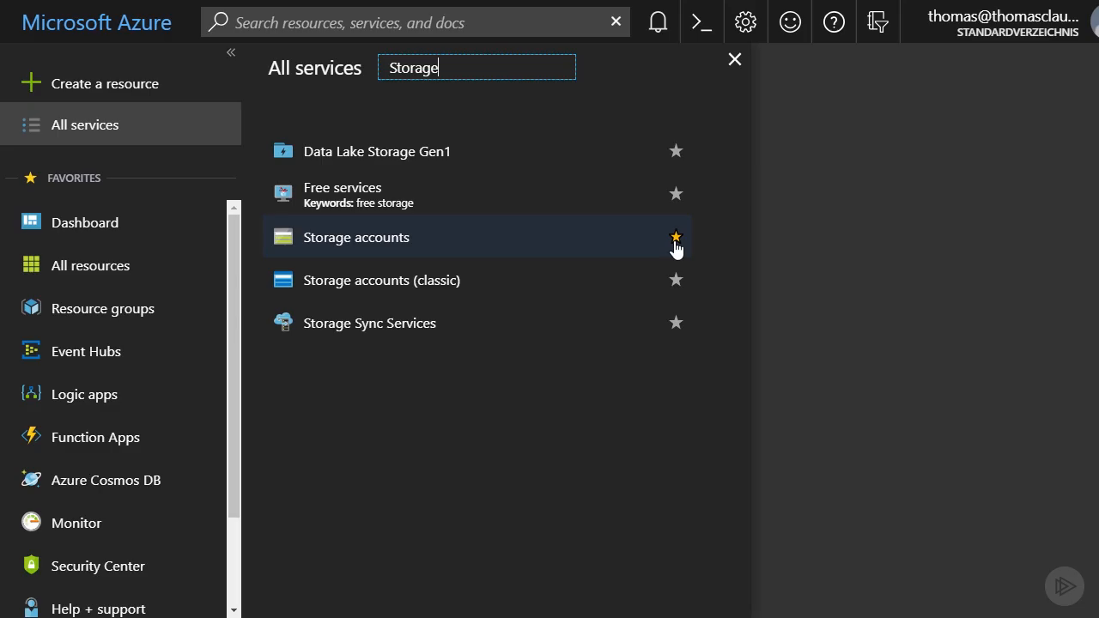
drag(232, 318, 236, 467)
drag(131, 580, 141, 235)
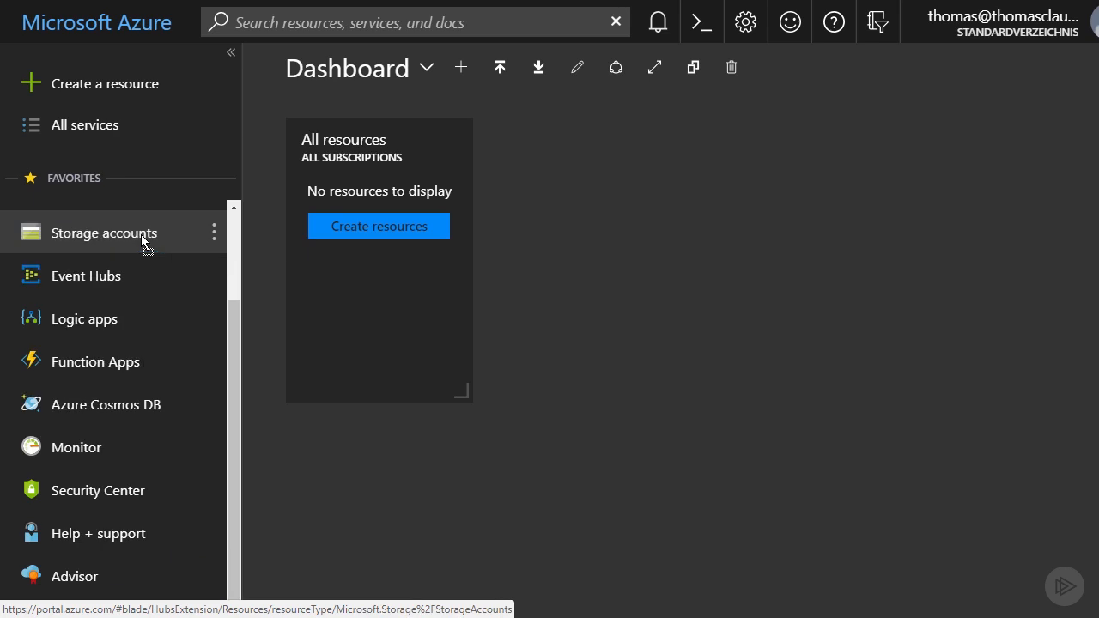
drag(235, 367, 236, 268)
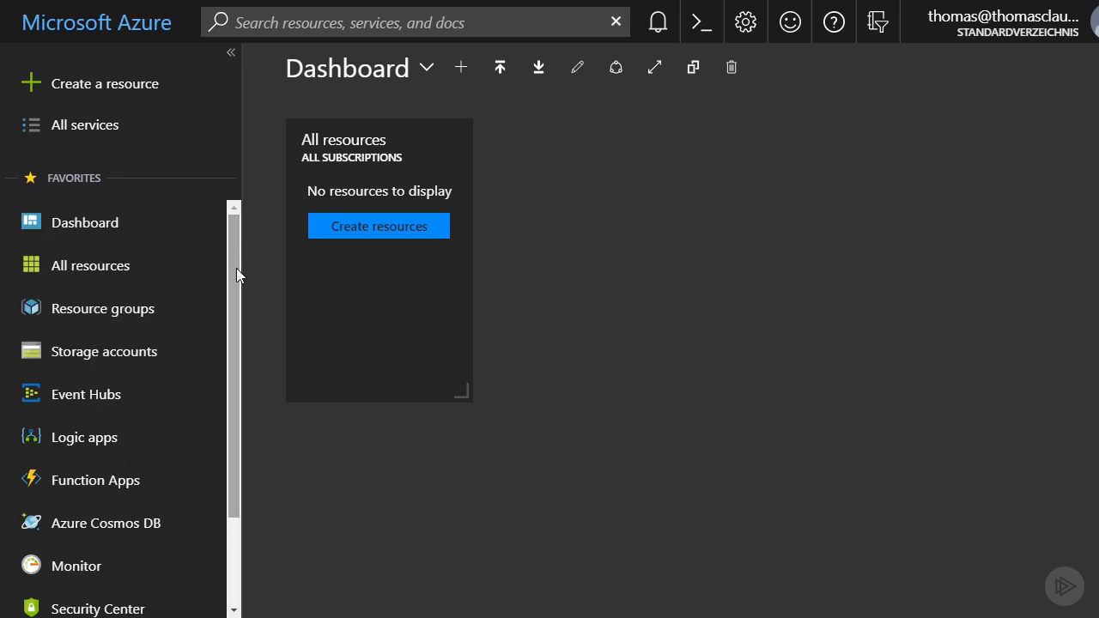
Start a new storage account from the Storage accounts list and name it wiredbraincoffee
click(116, 357)
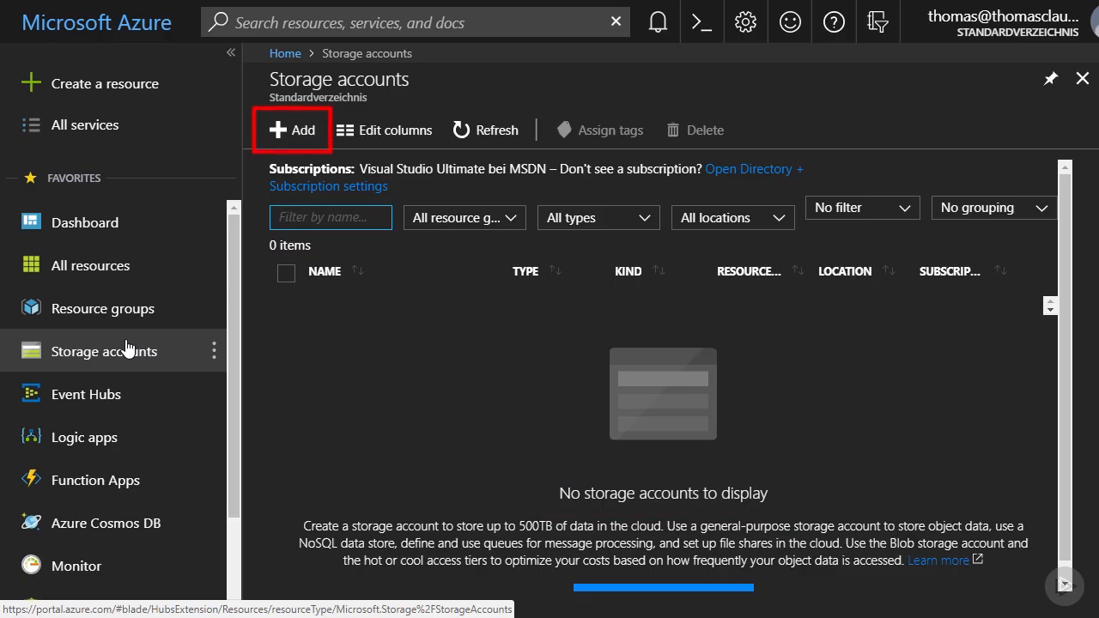
click(318, 127)
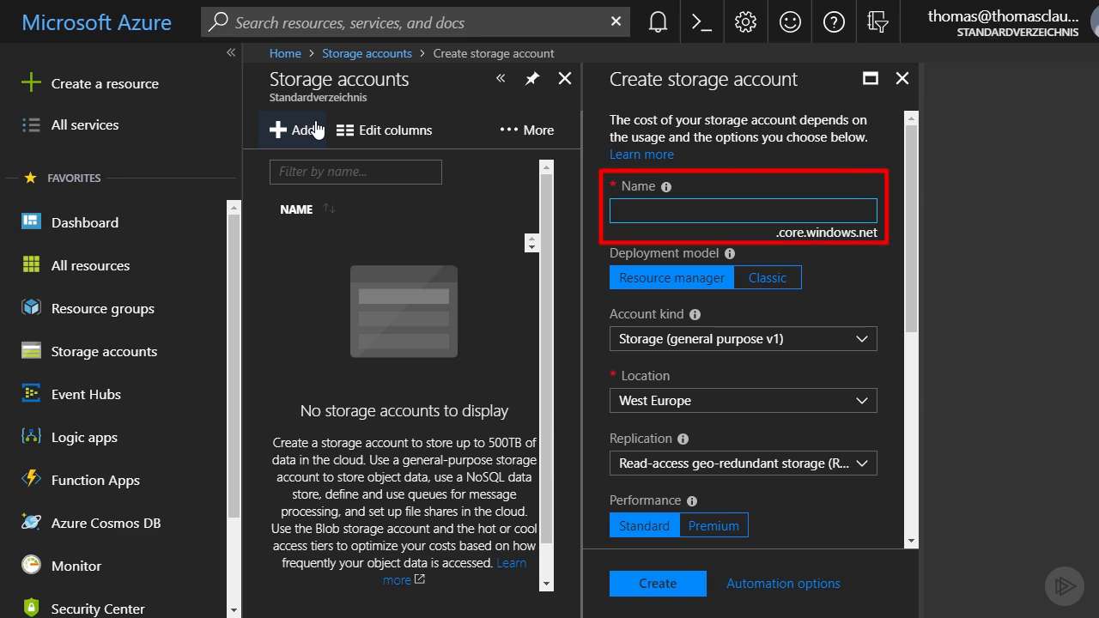
text(wiredbraincoffee)
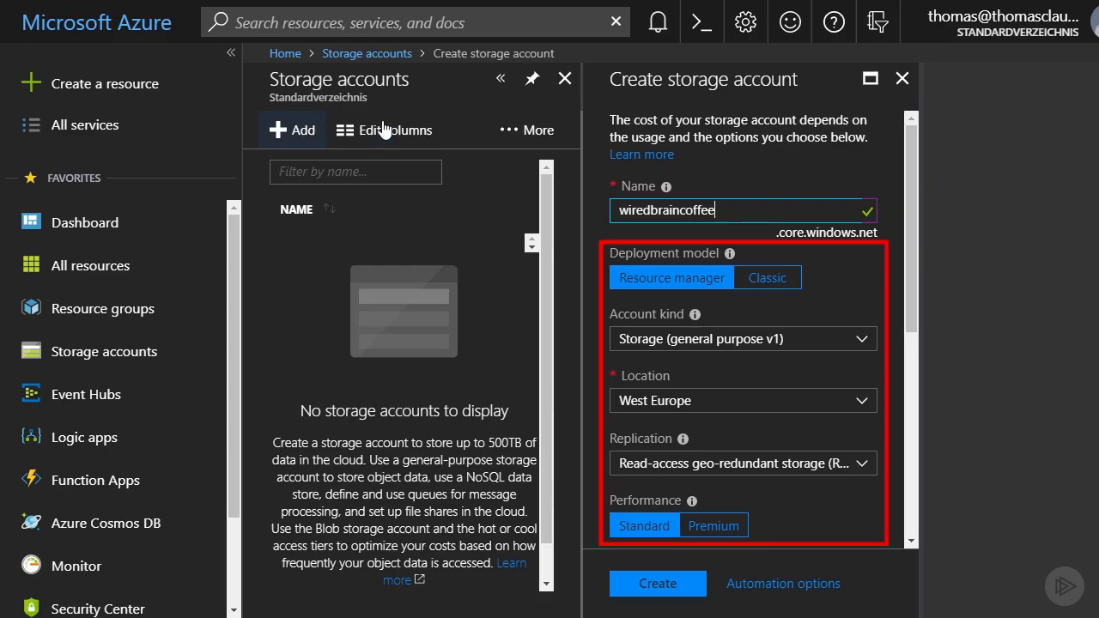
Assign the storage account to a new resource group named wiredbraincoffee-rs
click(907, 179)
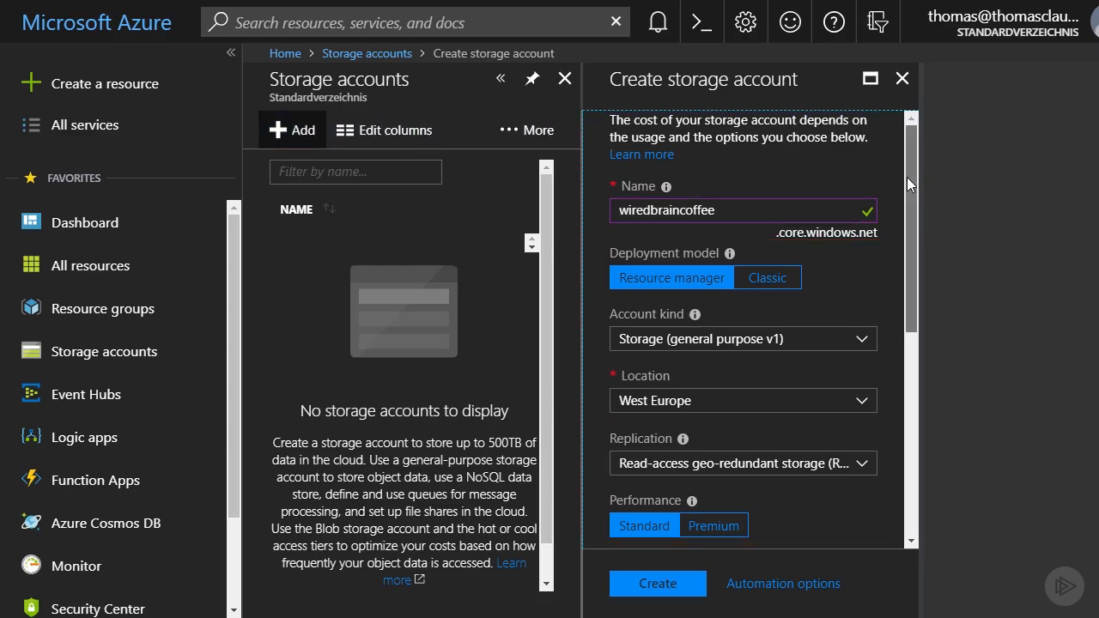
drag(908, 177, 906, 364)
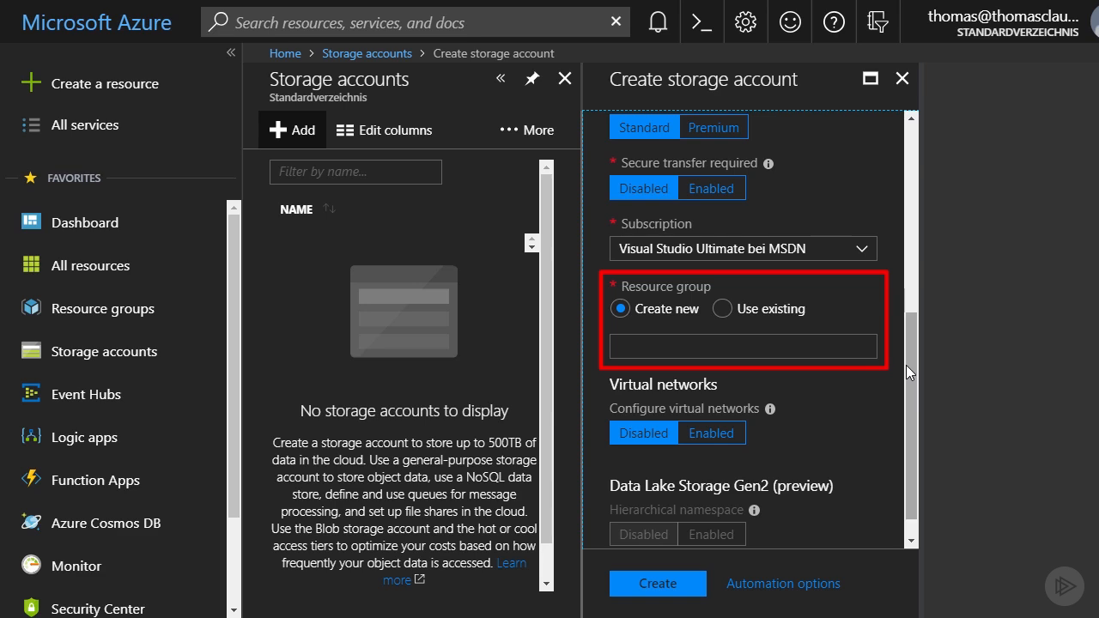
click(869, 349)
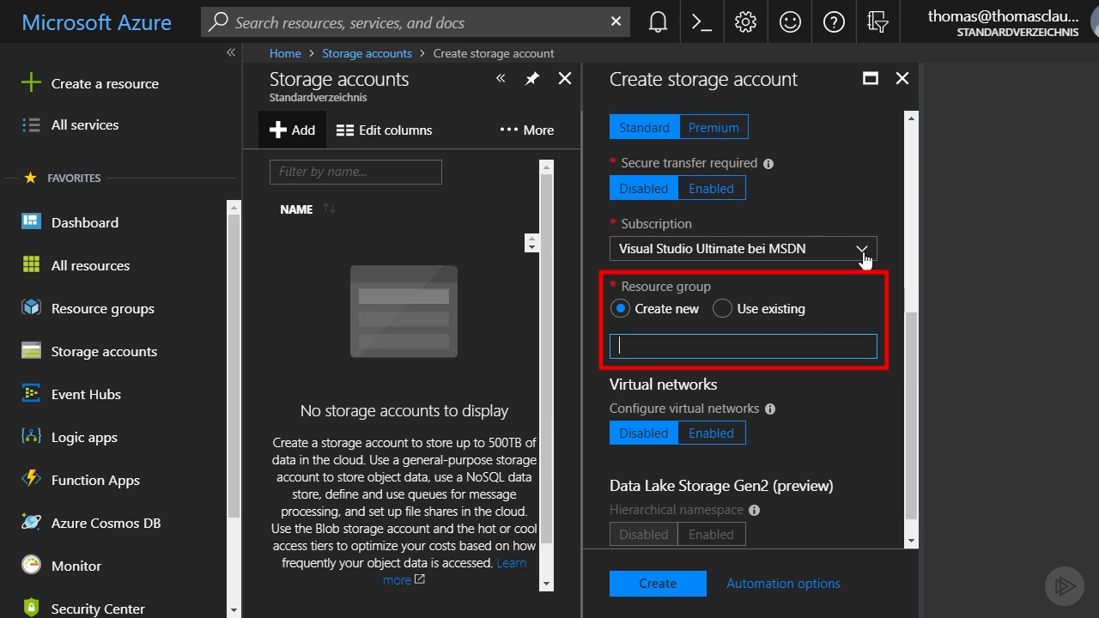
text(wiredbraincoffee-rs)
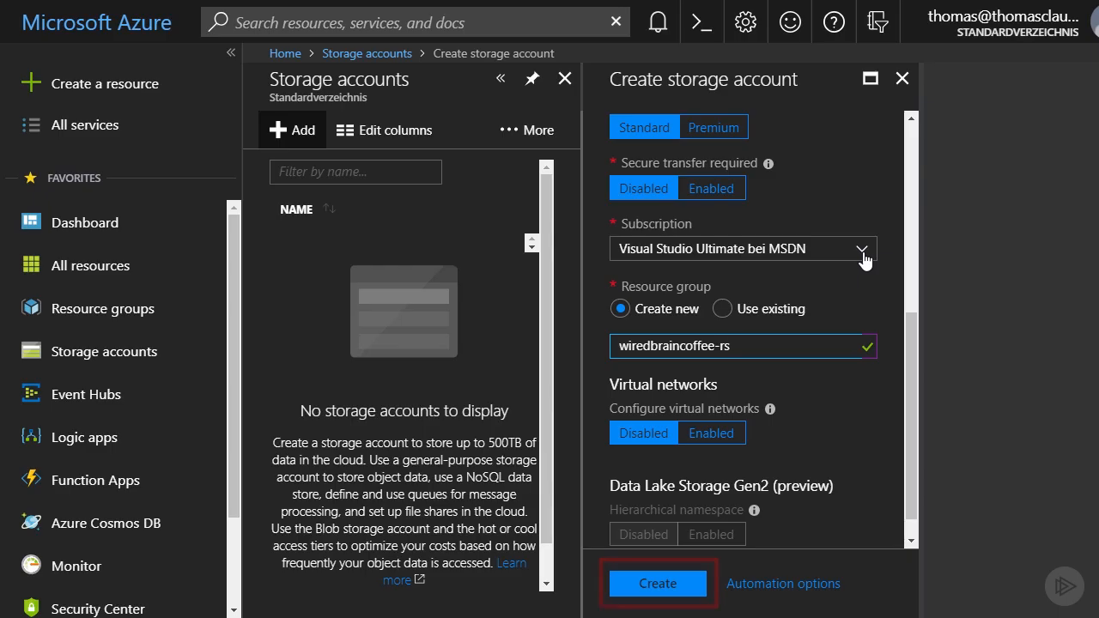
Set the storage account's kind to StorageV2 (general purpose v2)
drag(910, 412, 925, 224)
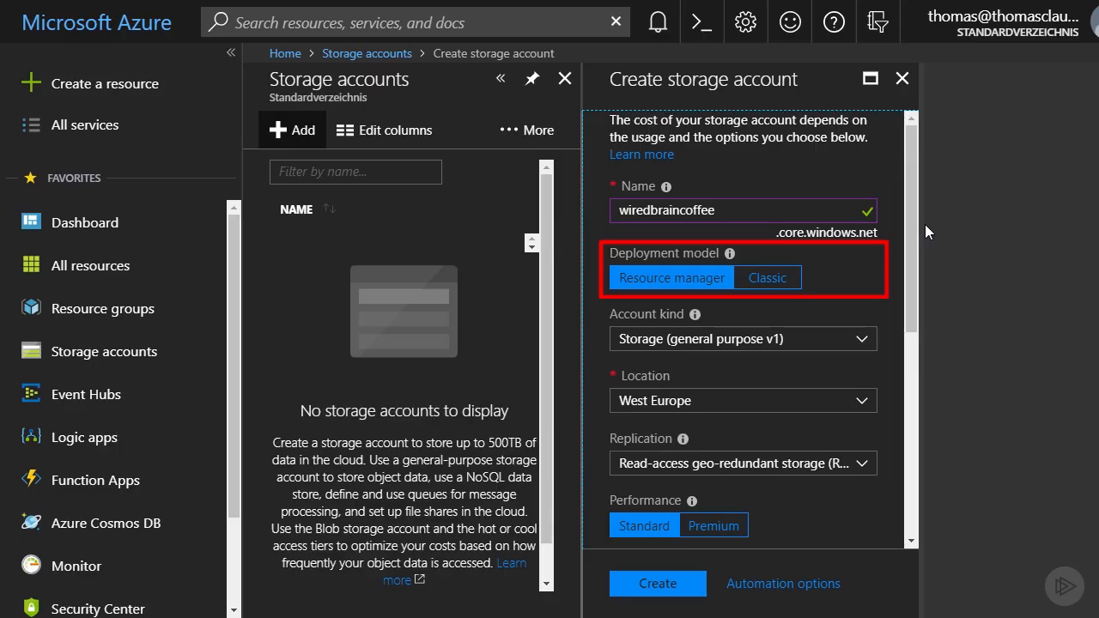
drag(913, 226, 914, 266)
click(866, 257)
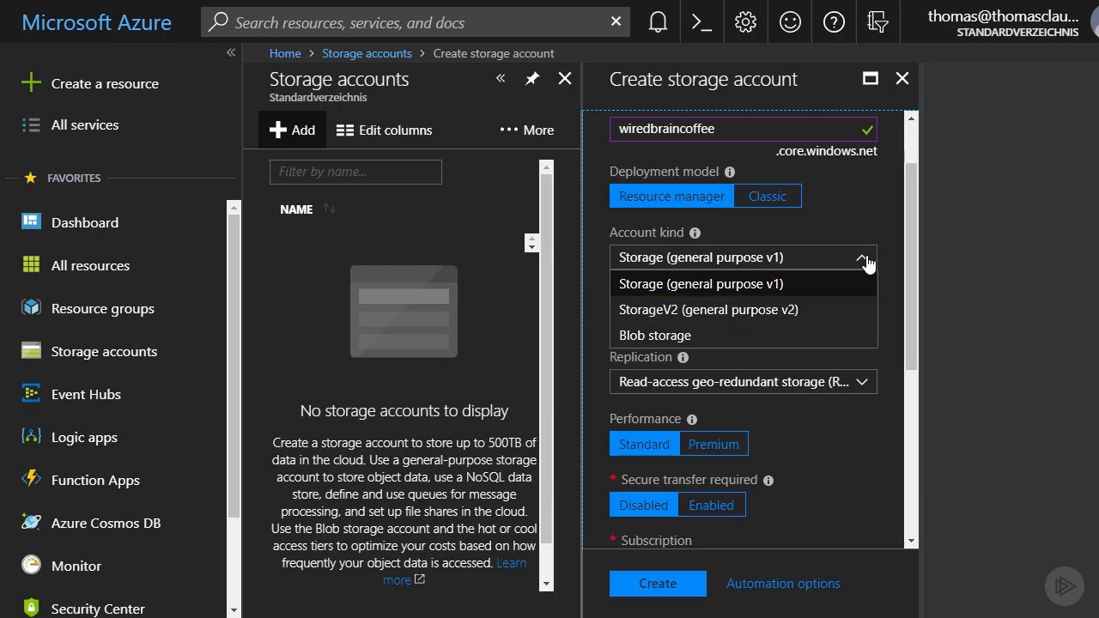
click(810, 311)
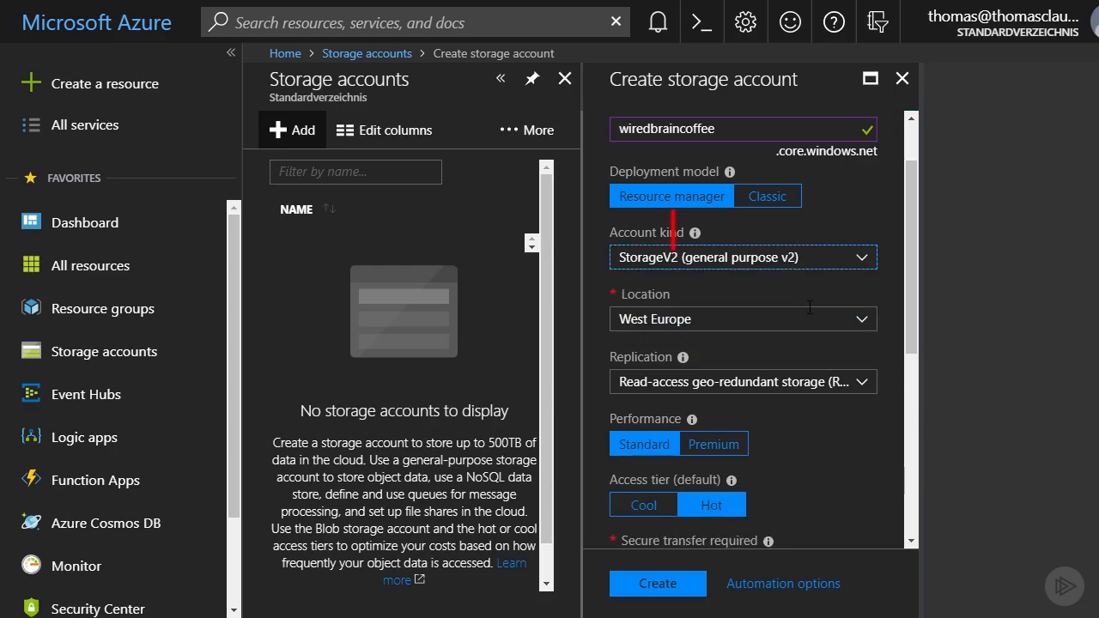
mouse_move(696, 237)
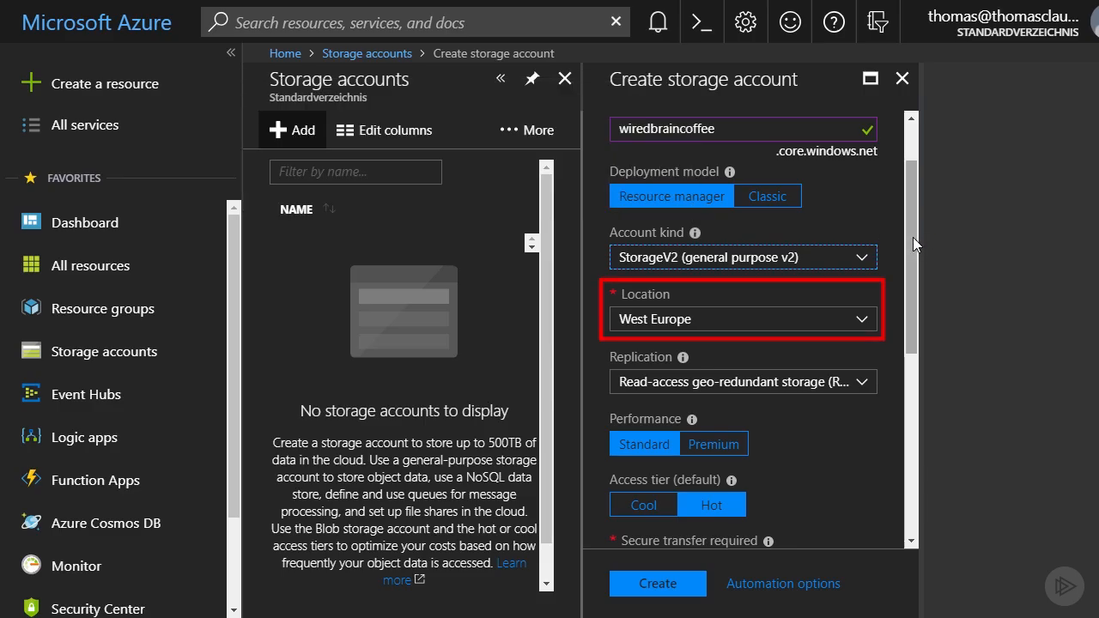
Set the storage account's replication to Locally-redundant storage (LRS)
drag(914, 239, 916, 298)
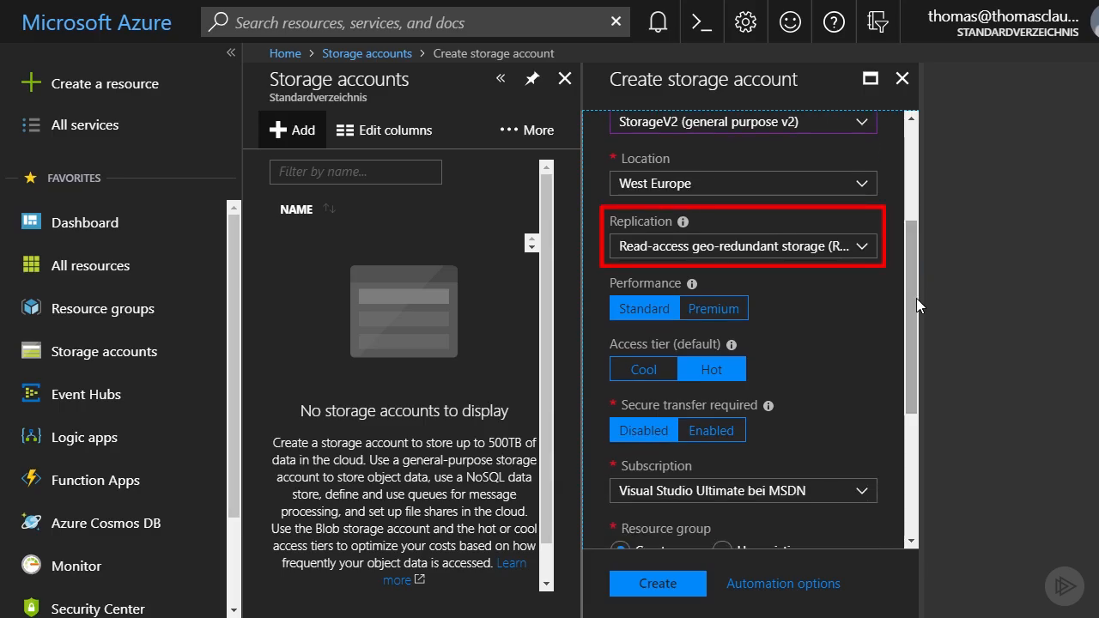
click(869, 250)
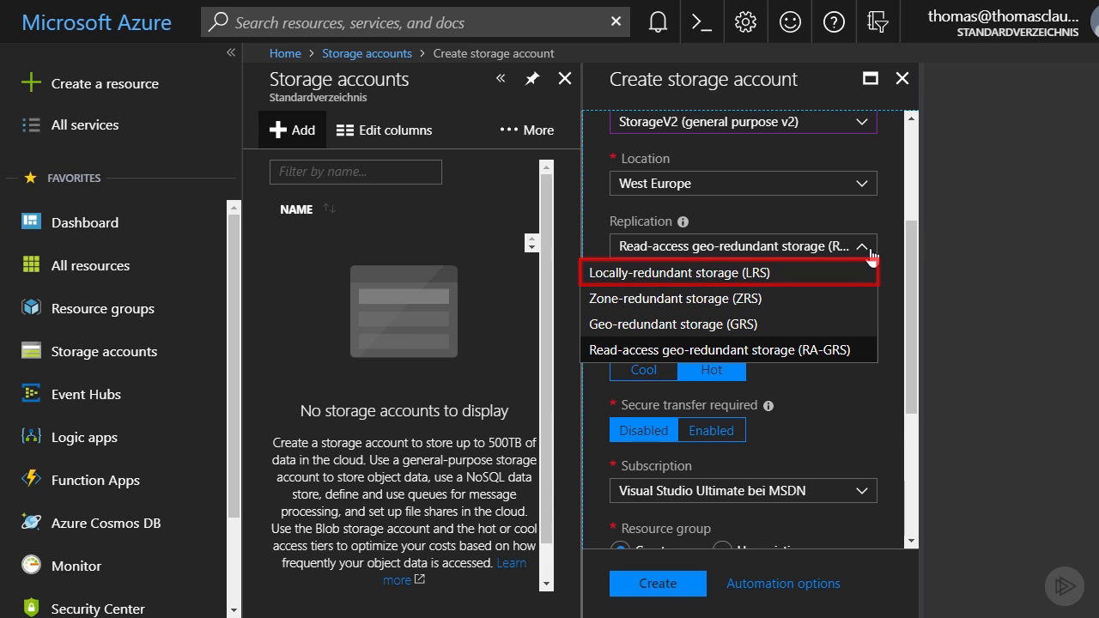
click(846, 273)
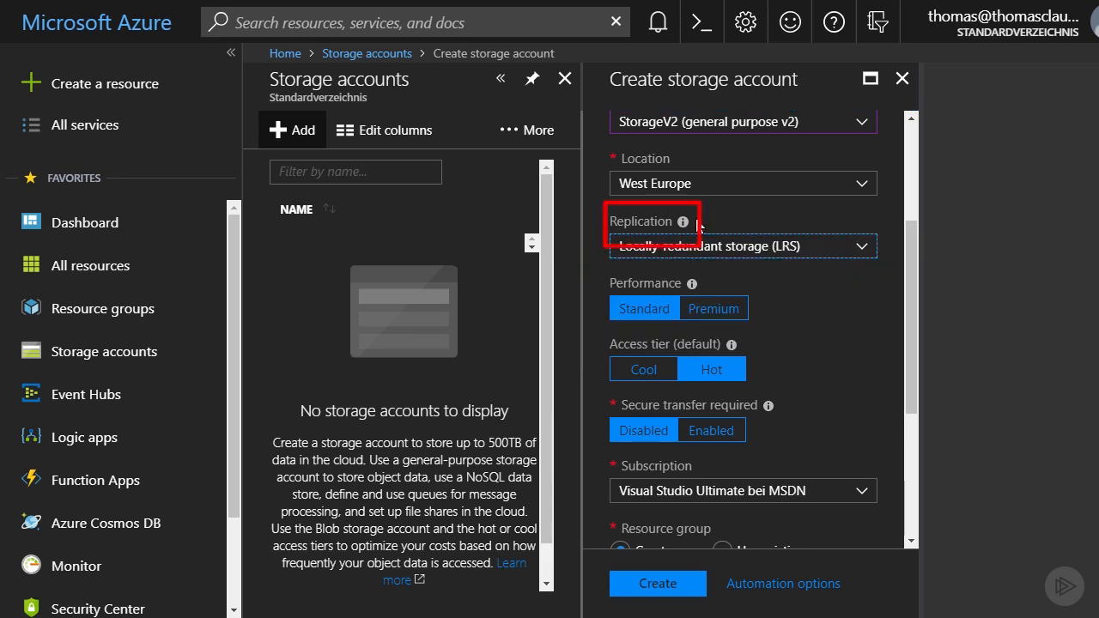
mouse_move(679, 227)
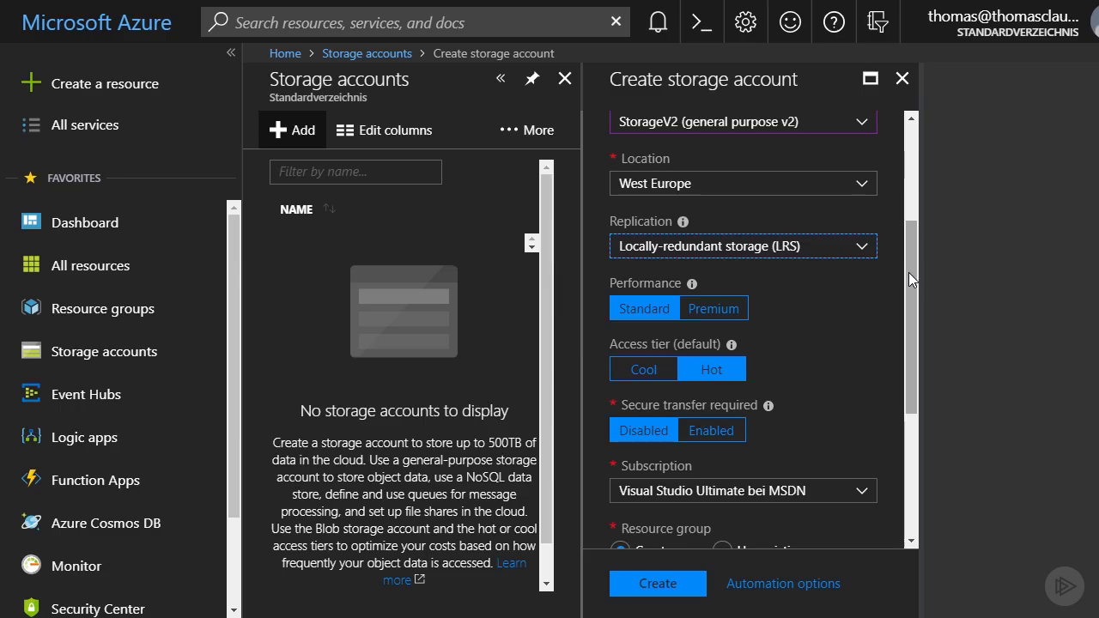
Review the remaining storage account settings and create the account
drag(910, 278, 911, 299)
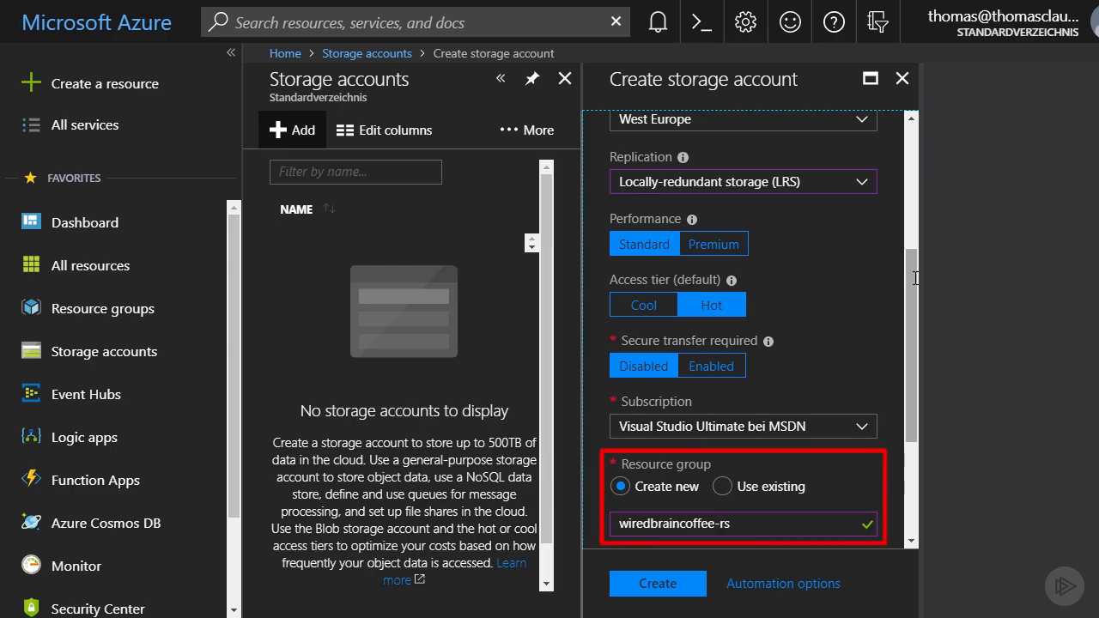
scroll(916, 329, down, 2)
drag(915, 328, 916, 386)
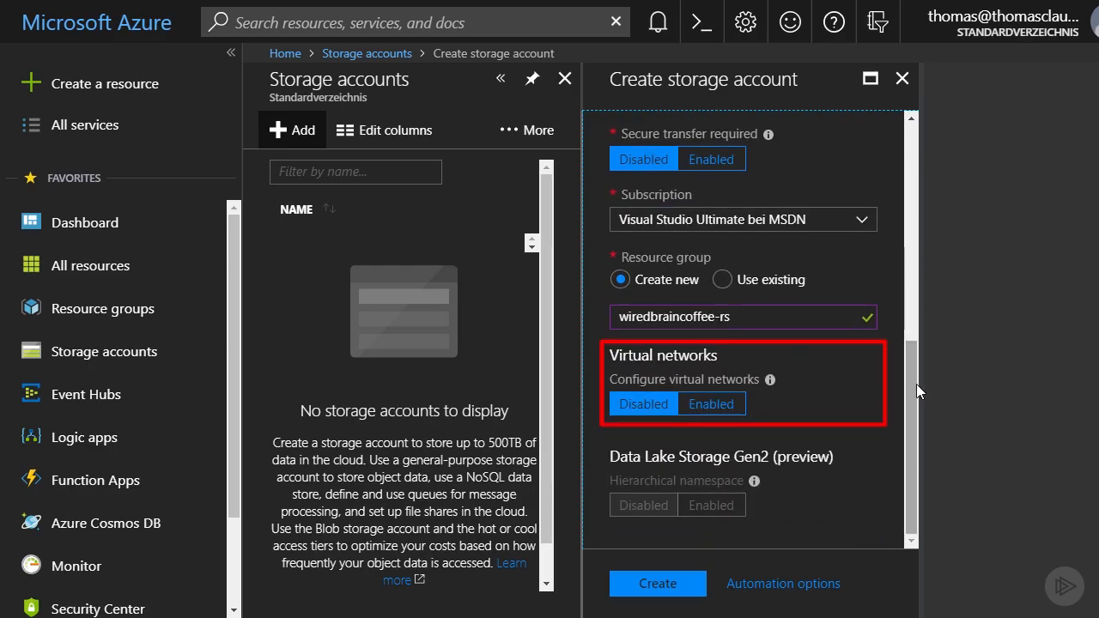
click(679, 584)
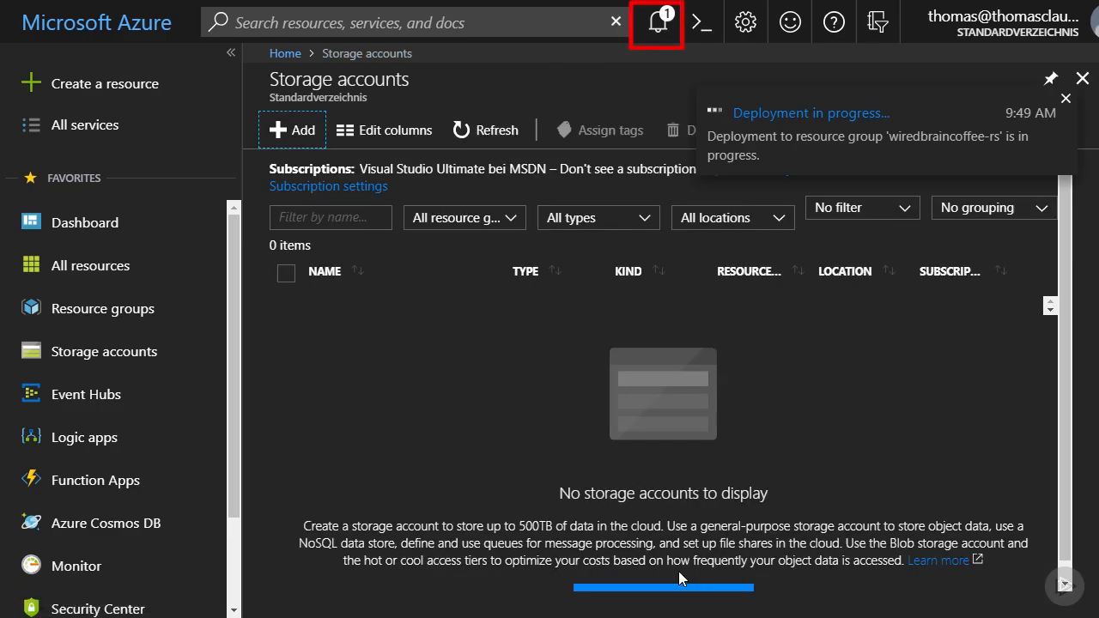
Check the deployment notification, dismiss the notifications pane and refresh the list of storage accounts
click(660, 32)
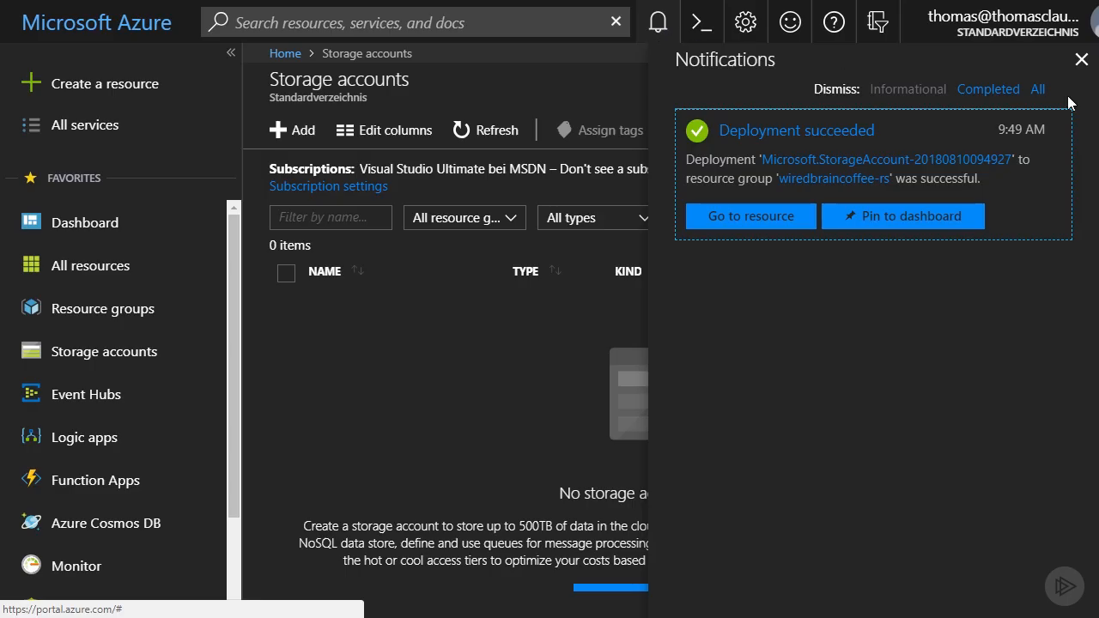
click(1081, 60)
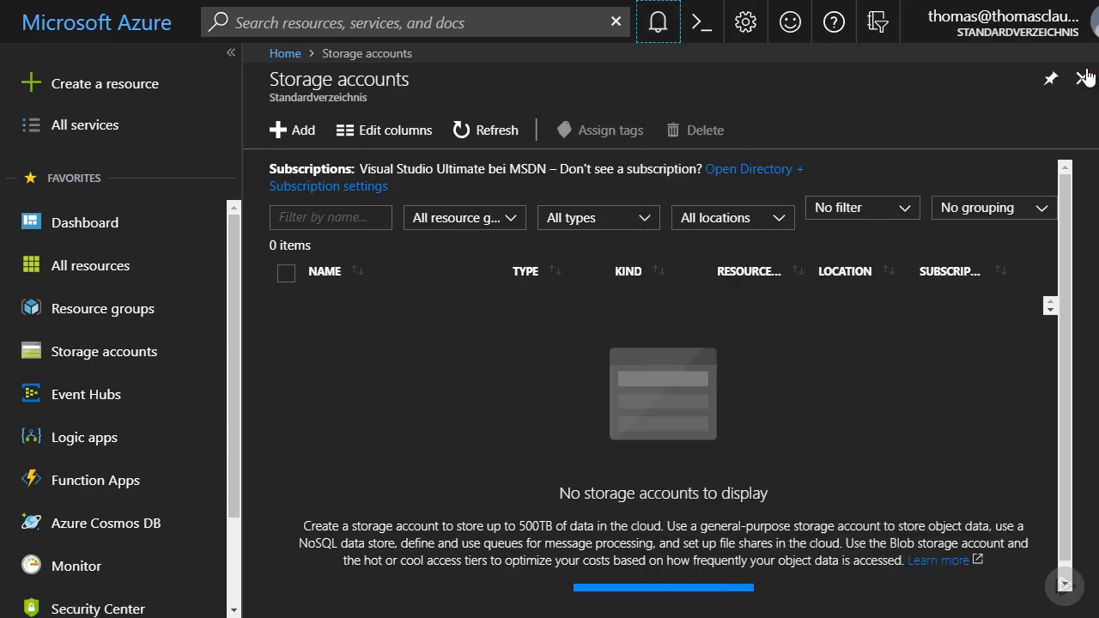
click(495, 135)
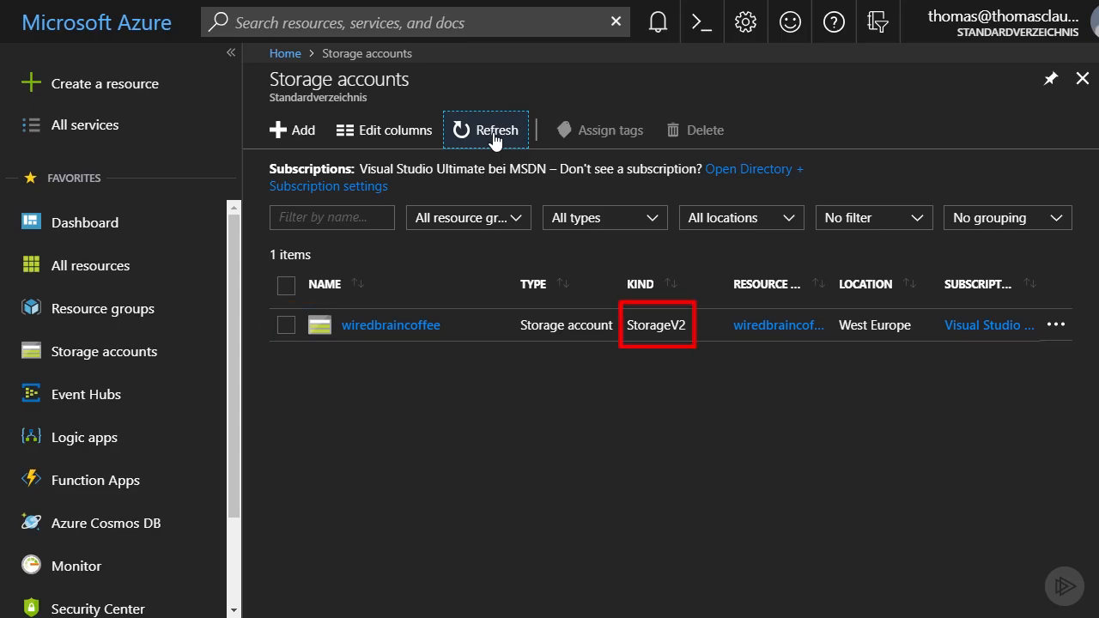
Open the wiredbraincoffee storage account, collapse the portal's navigation menu and review the services on the account's overview
click(407, 334)
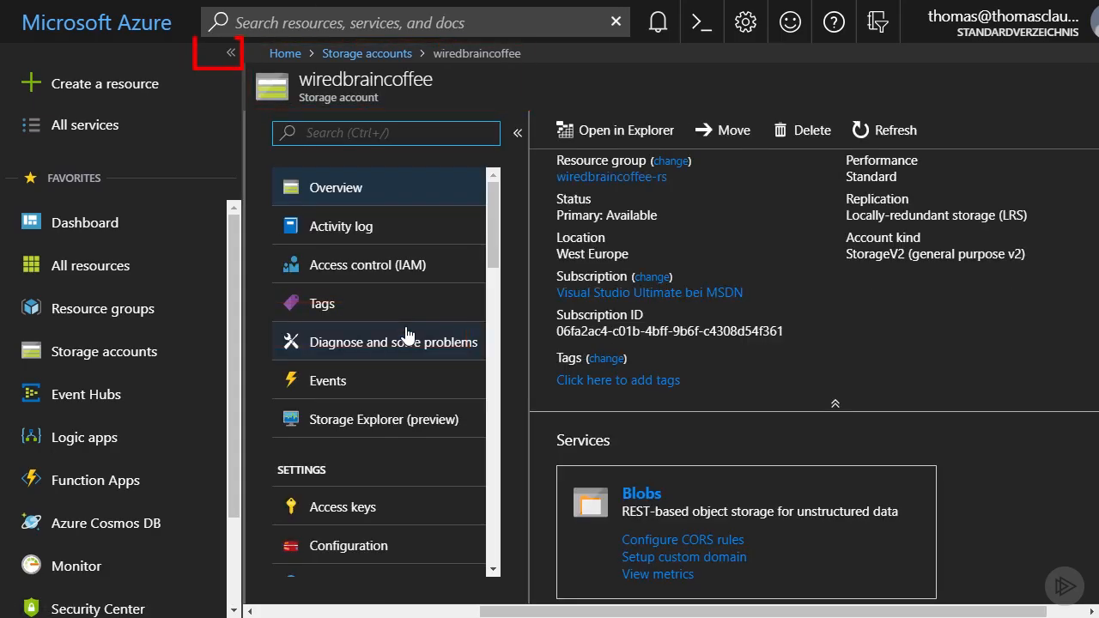
click(231, 54)
scroll(1097, 196, down, 1)
drag(1097, 195, 1097, 236)
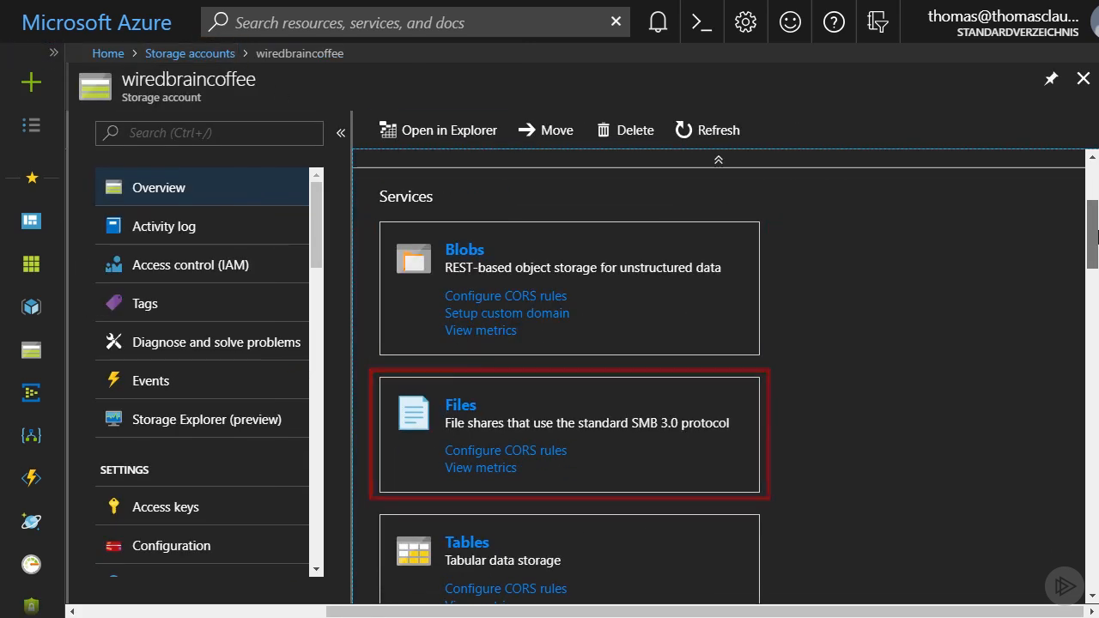
drag(1096, 237, 1097, 276)
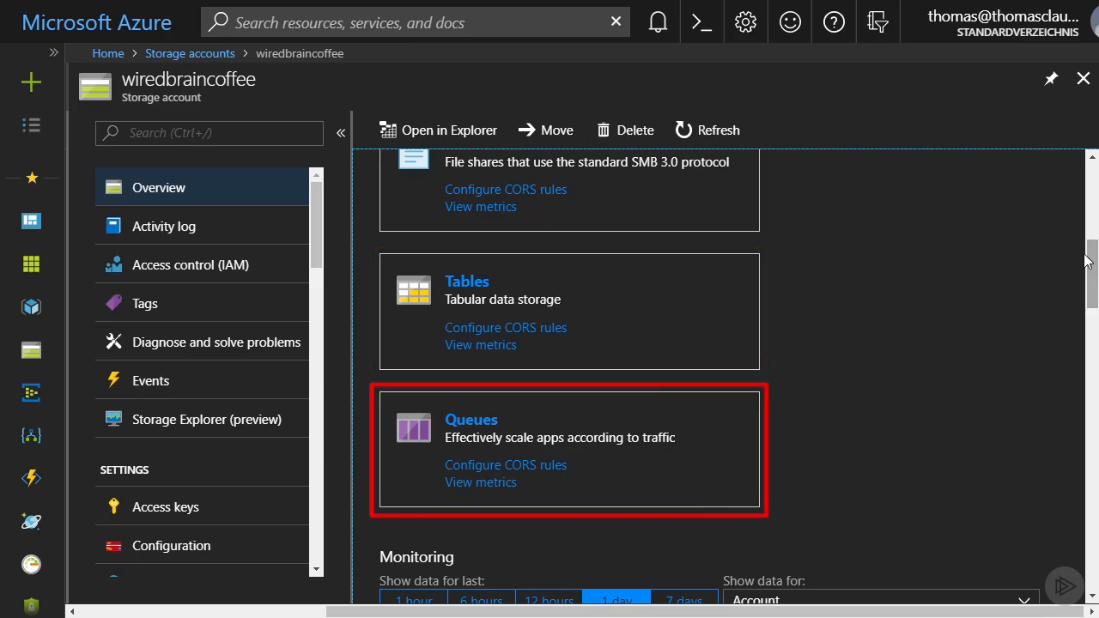
Look through the storage account's service sections and open Blobs under Blob Service
drag(326, 221, 356, 430)
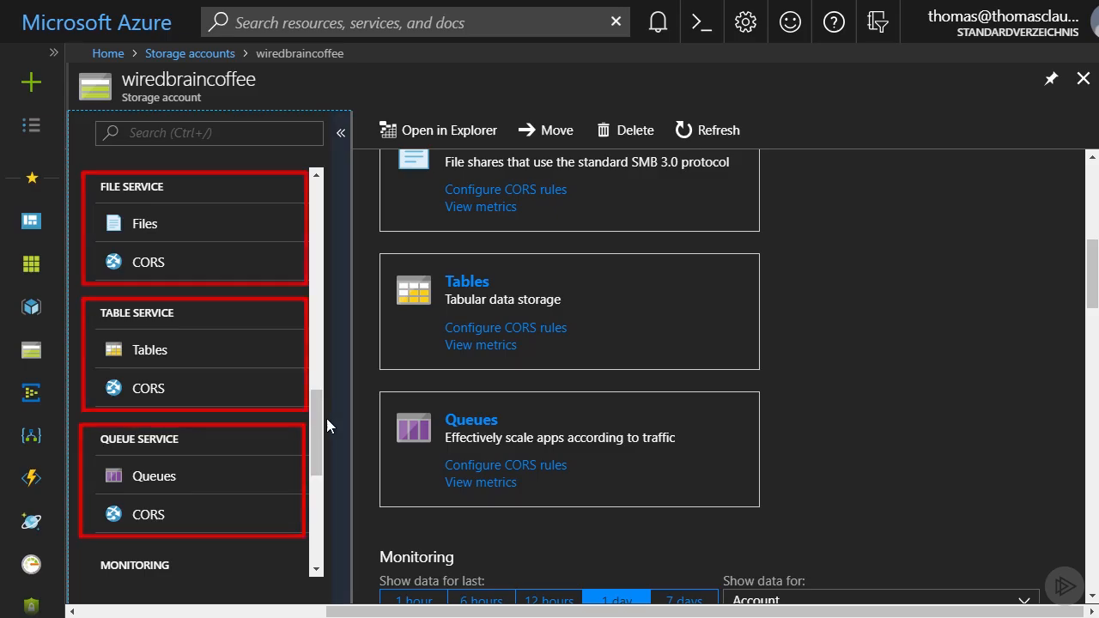
drag(321, 418, 335, 324)
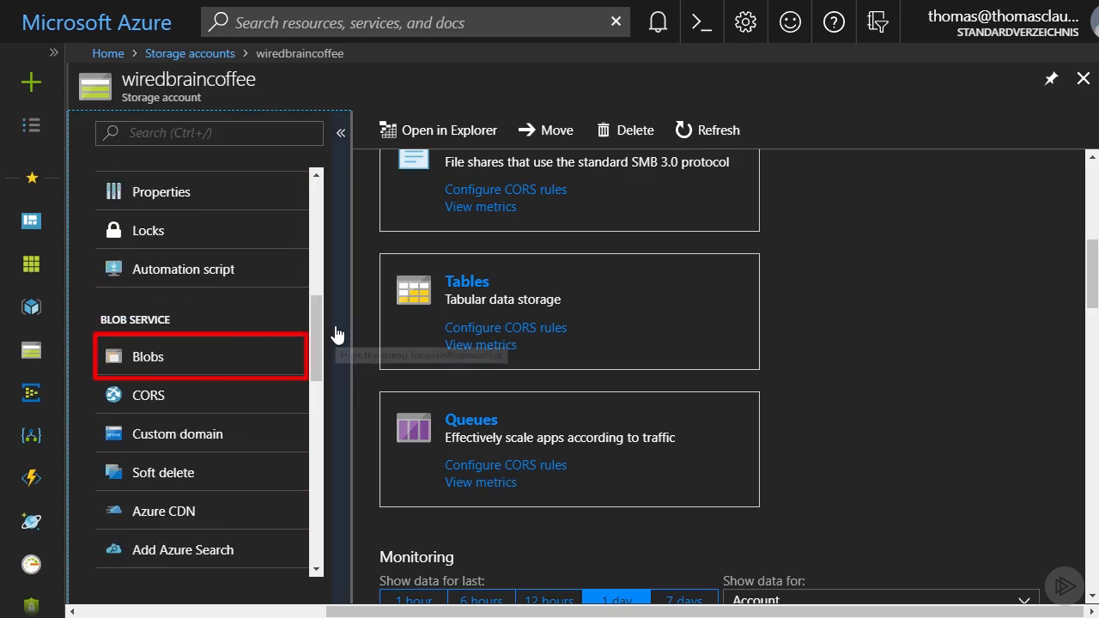
click(208, 360)
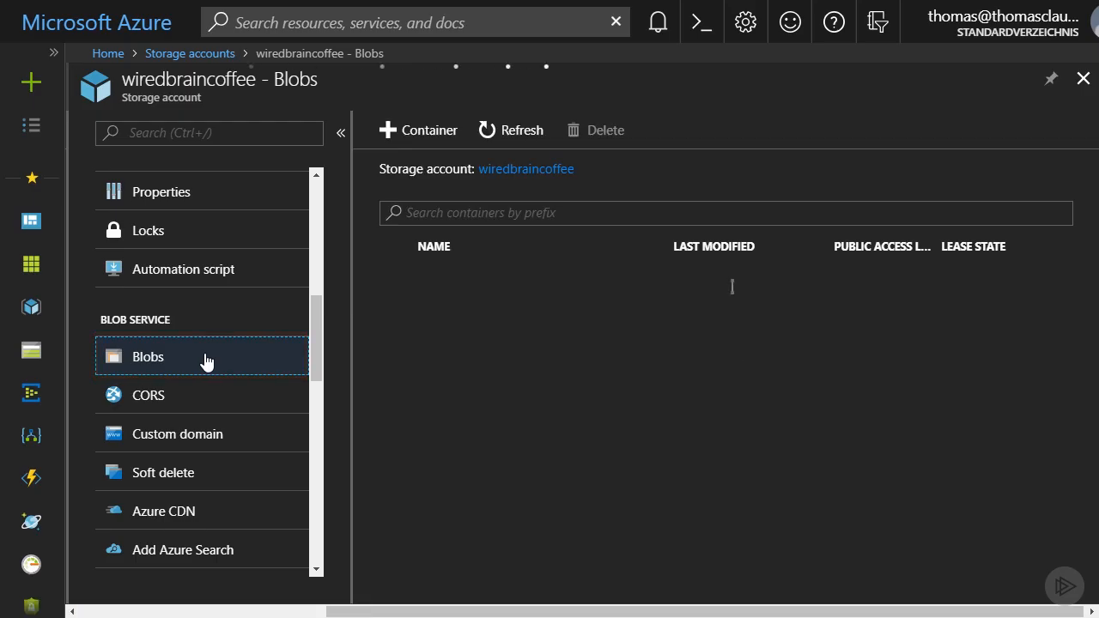